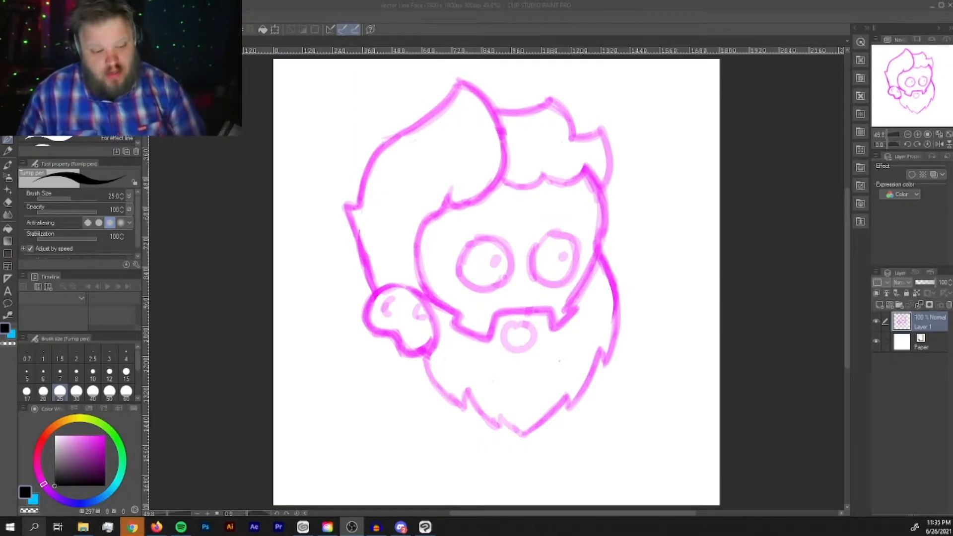
- Try inking the hair's left outline over the sketch on a new raster layer with the Turnip pen at size 25
click(877, 304)
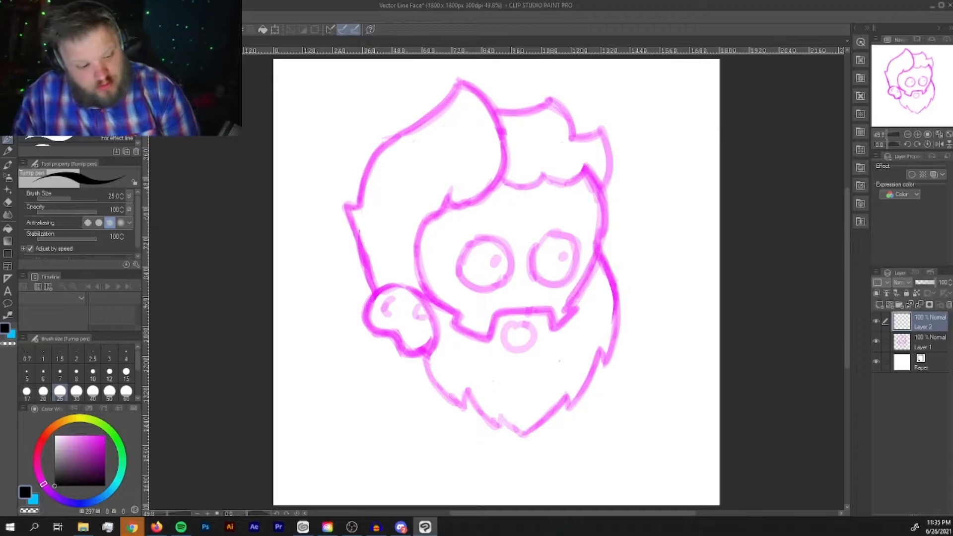
drag(346, 205, 377, 287)
mouse_move(346, 205)
mouse_down()
mouse_move(366, 163)
mouse_move(434, 117)
mouse_move(460, 78)
mouse_move(480, 95)
mouse_move(506, 161)
mouse_move(490, 194)
mouse_move(449, 205)
mouse_up()
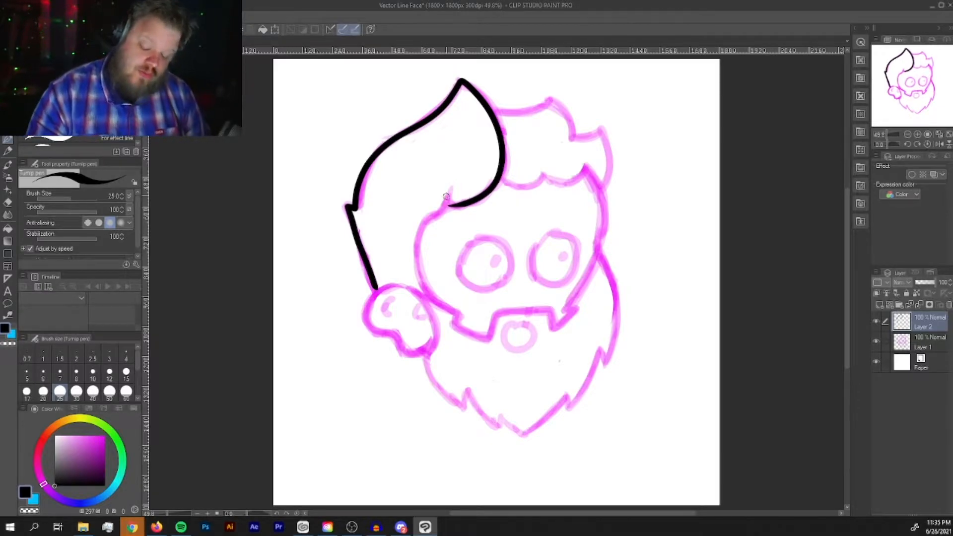
key(ctrl+z)
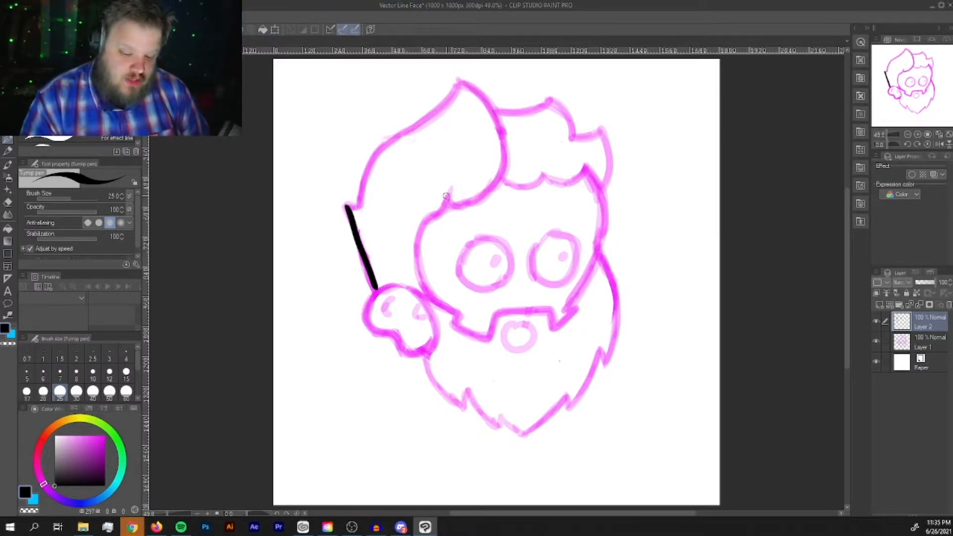
key(ctrl+z)
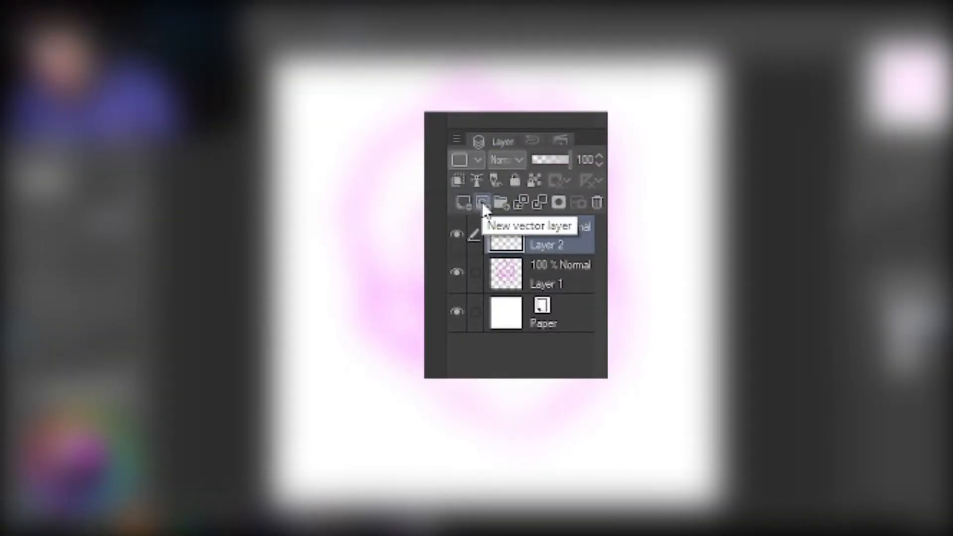
- Create a new vector layer above the sketch for the line art
click(481, 200)
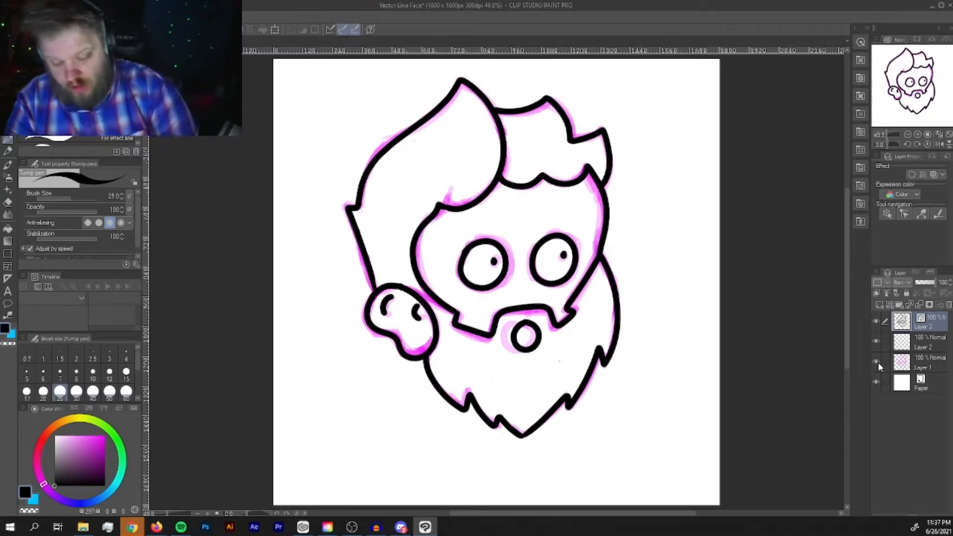
- Compare the inked line art with and without the sketch, and leave Layer 1 and Layer 2 hidden
click(876, 361)
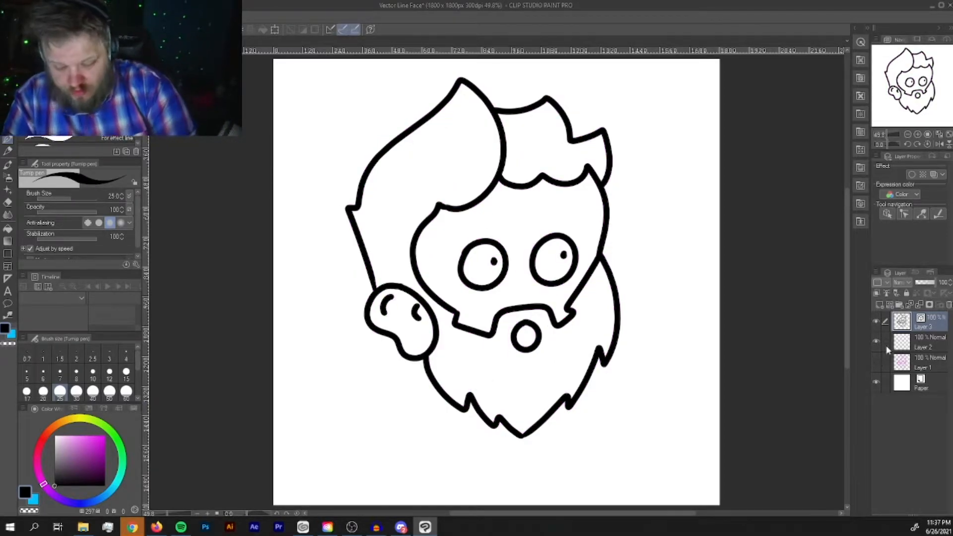
click(876, 362)
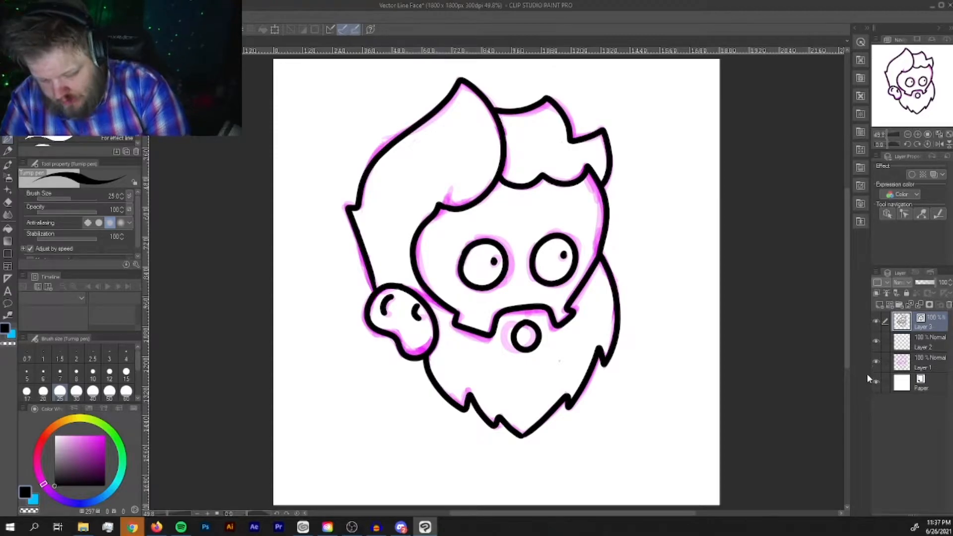
click(876, 361)
click(876, 361)
click(876, 361)
click(876, 361)
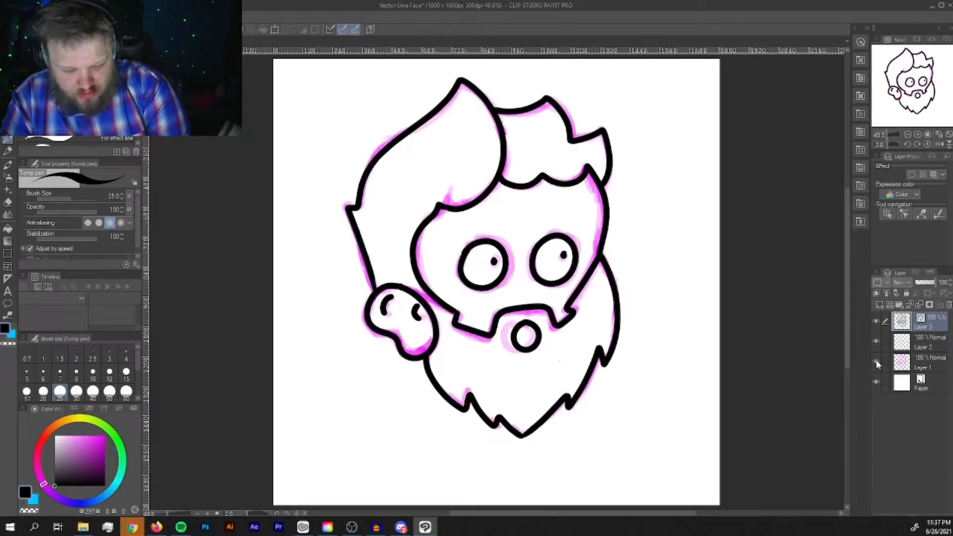
click(876, 361)
click(876, 341)
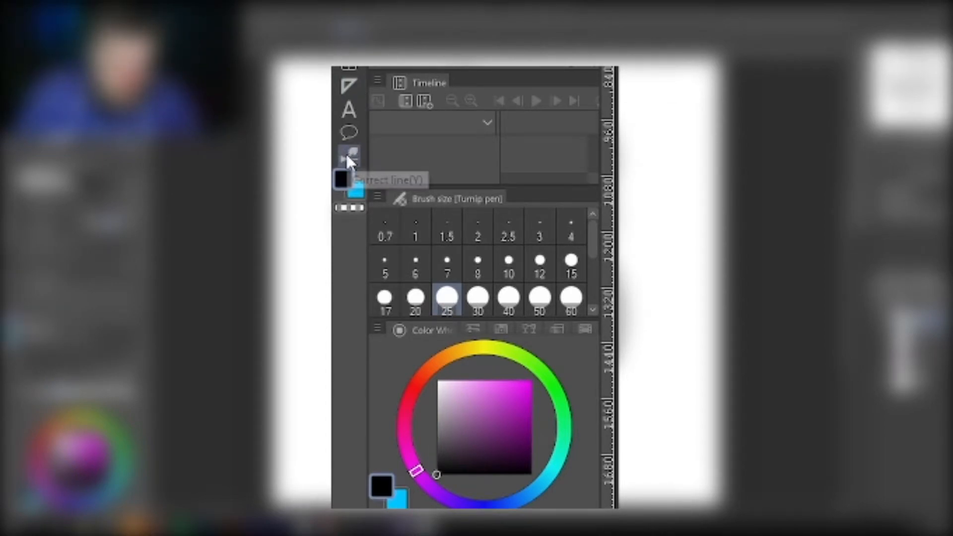
- Try moving the upper control point of the line above the ear outward, away from the hair
click(352, 159)
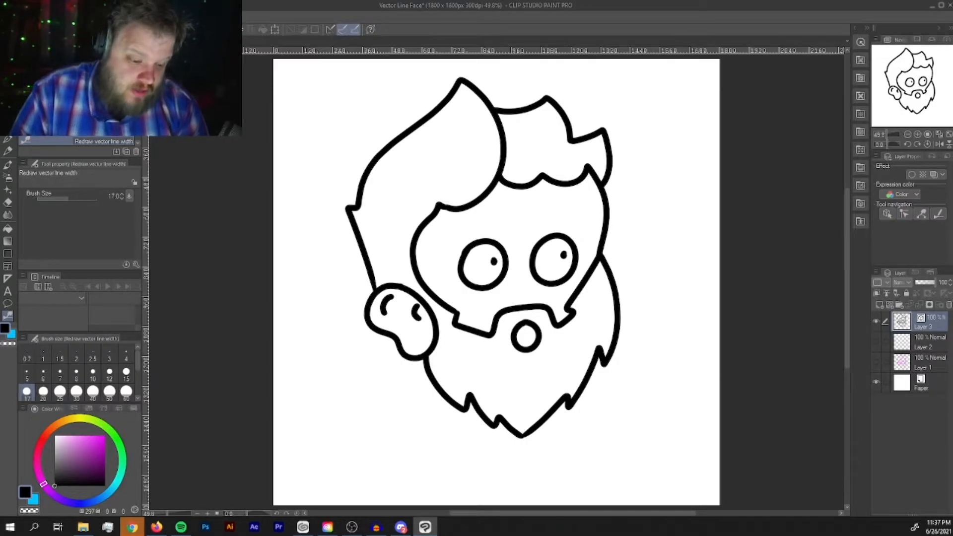
drag(349, 209, 296, 157)
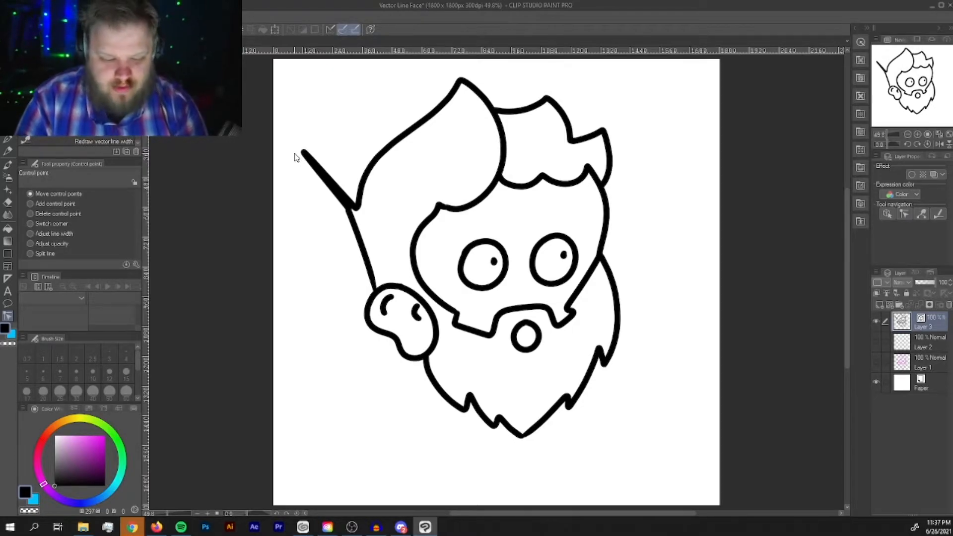
key(ctrl+z)
- Try bending the line above the ear outward with Pinch vector line
key(y)
drag(360, 229, 328, 239)
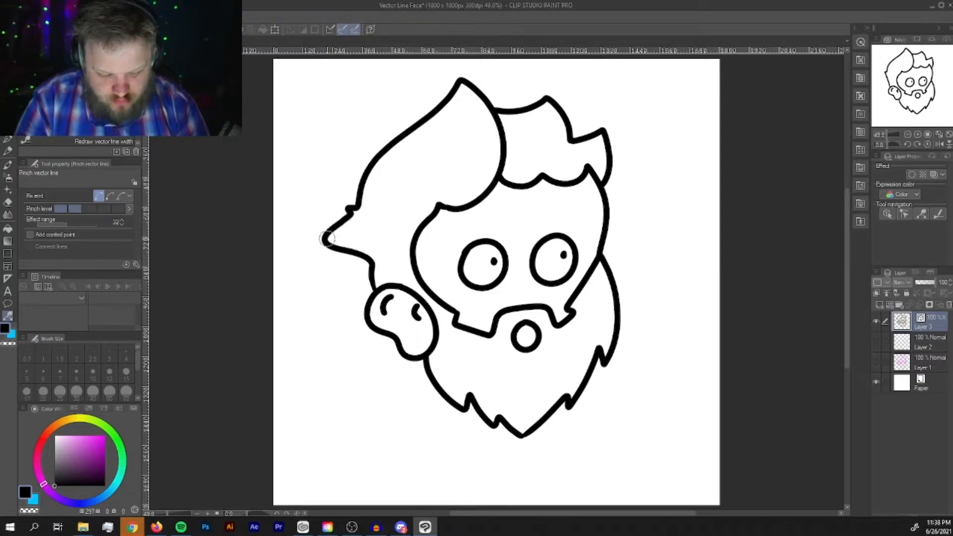
key(ctrl+z)
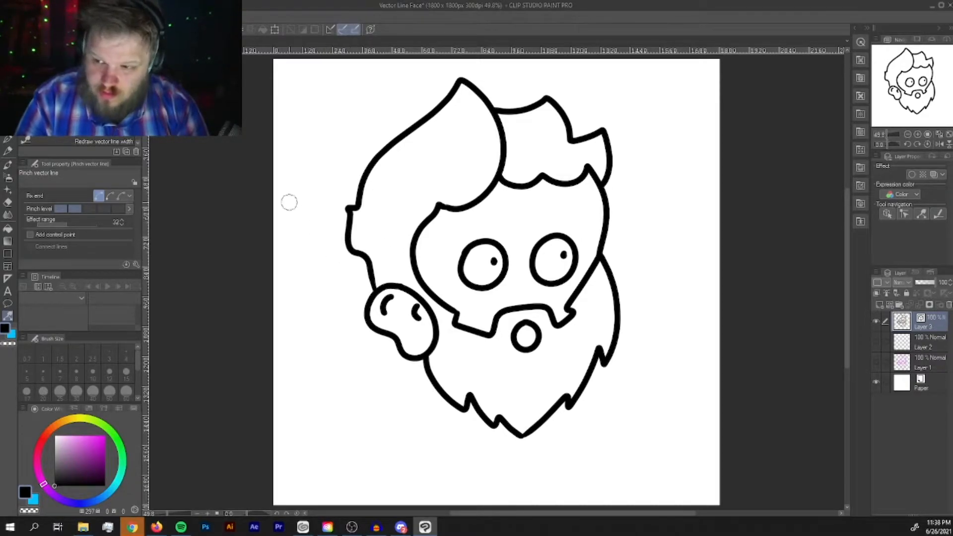
key(ctrl+z)
- Try simplifying the hair's outer left outline with Simplify vector line, inspect its control points, and pinch the line above the ear
key(y)
mouse_move(366, 271)
mouse_down()
mouse_move(347, 204)
mouse_move(383, 140)
mouse_move(461, 73)
mouse_up()
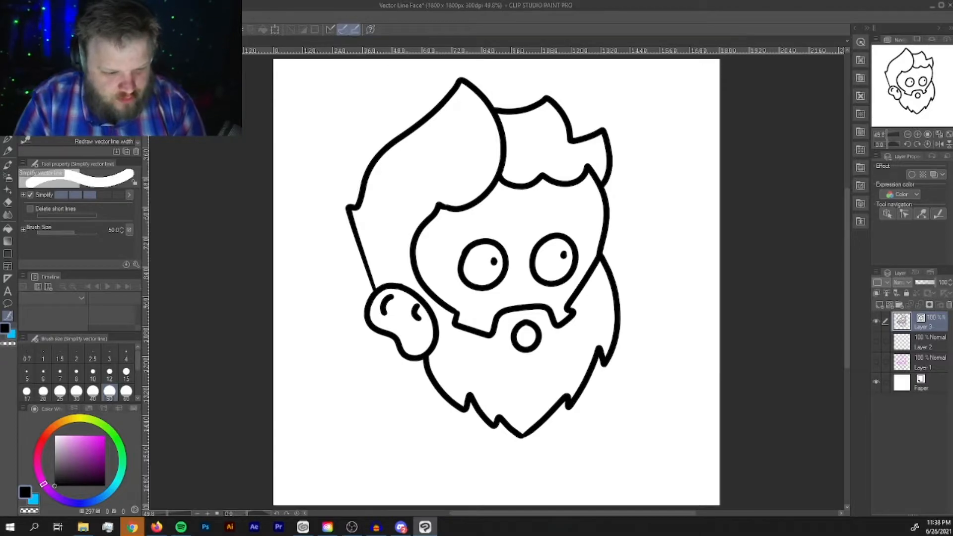
key(y)
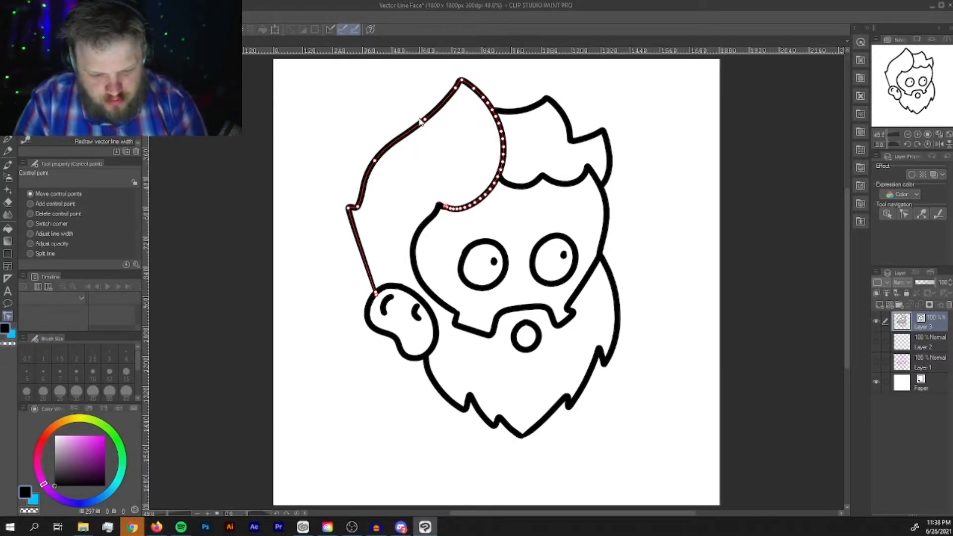
key(y)
mouse_move(358, 235)
mouse_down()
mouse_move(330, 240)
mouse_move(348, 252)
mouse_up()
key(ctrl+z)
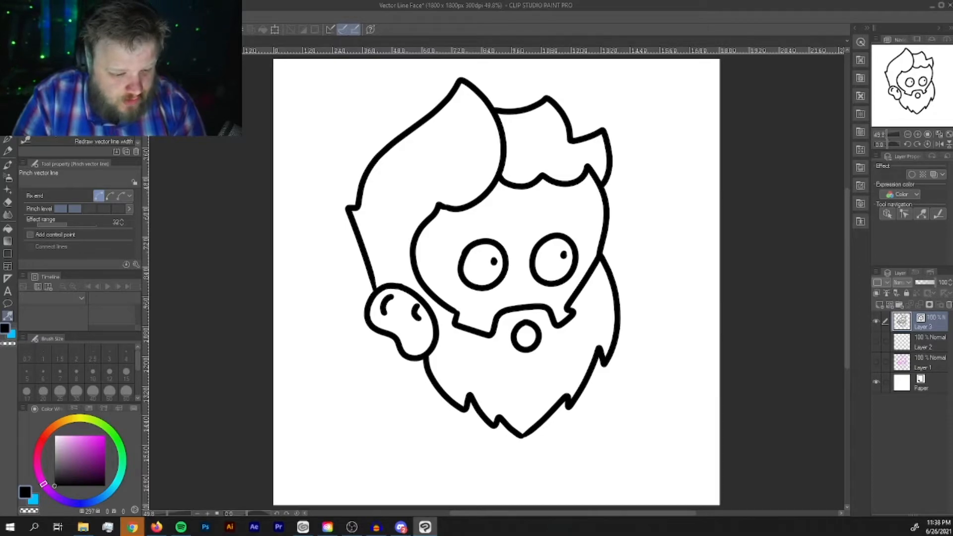
- Activate the Redraw vector line width tool and set its brush size to 25
click(57, 143)
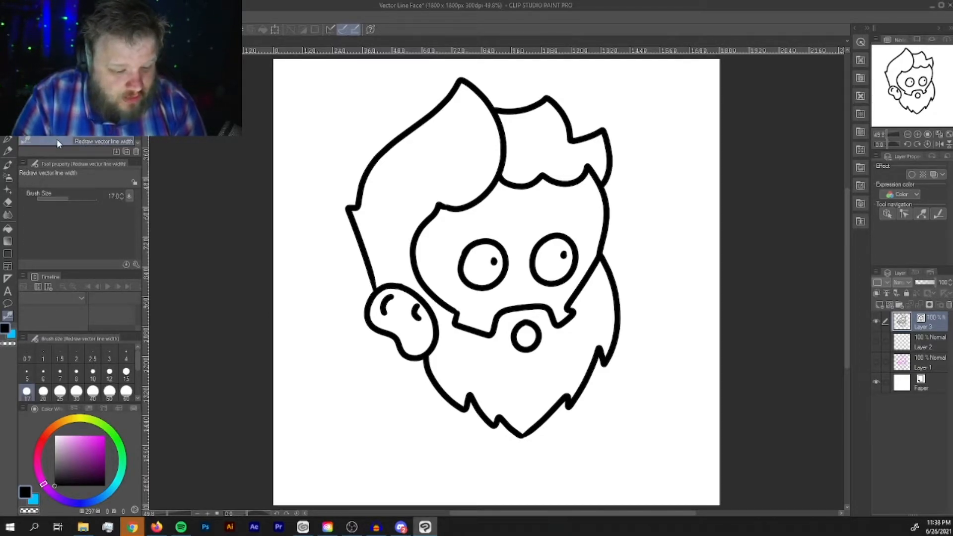
click(138, 142)
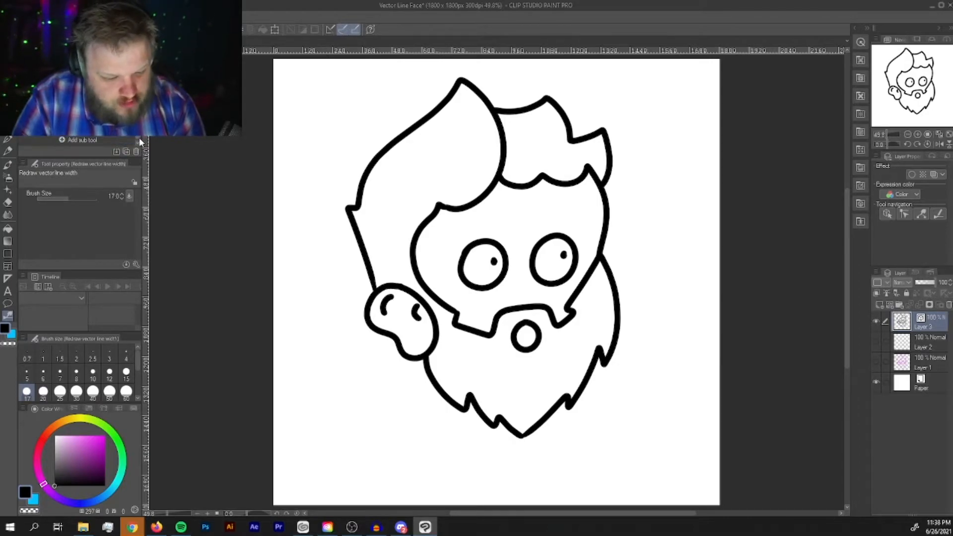
scroll(21, 139, up, 1)
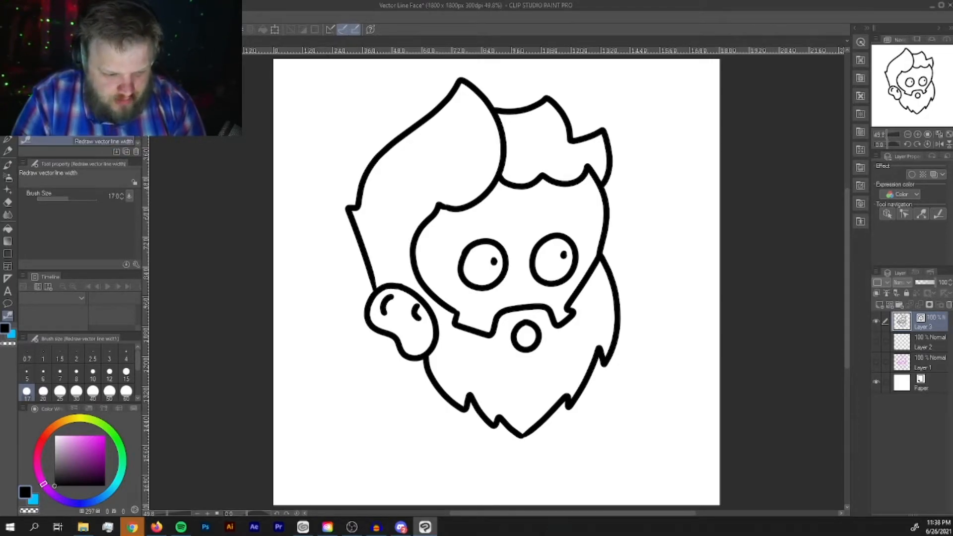
key(bracketright)
key(bracketright)
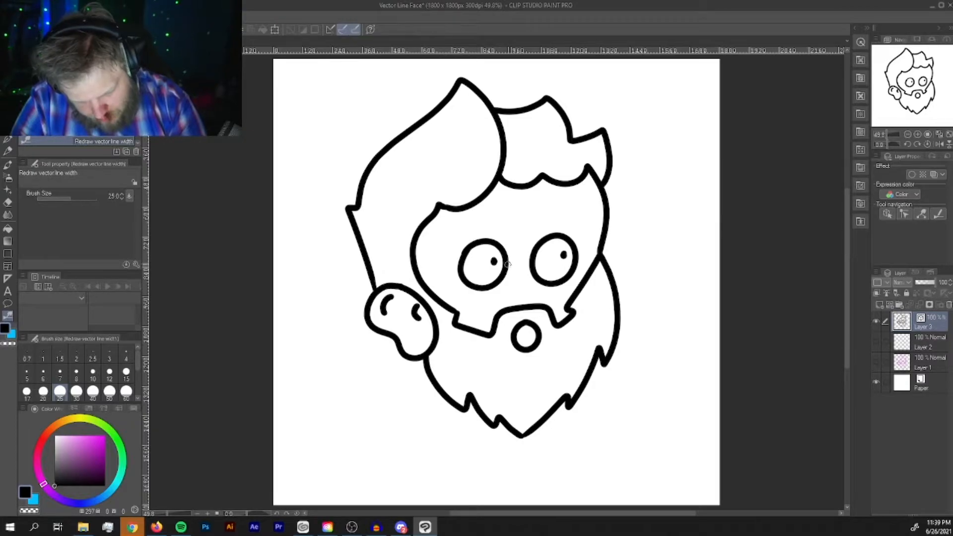
- Try redrawing the line width of both eye outlines at brush size 20
key(bracketleft)
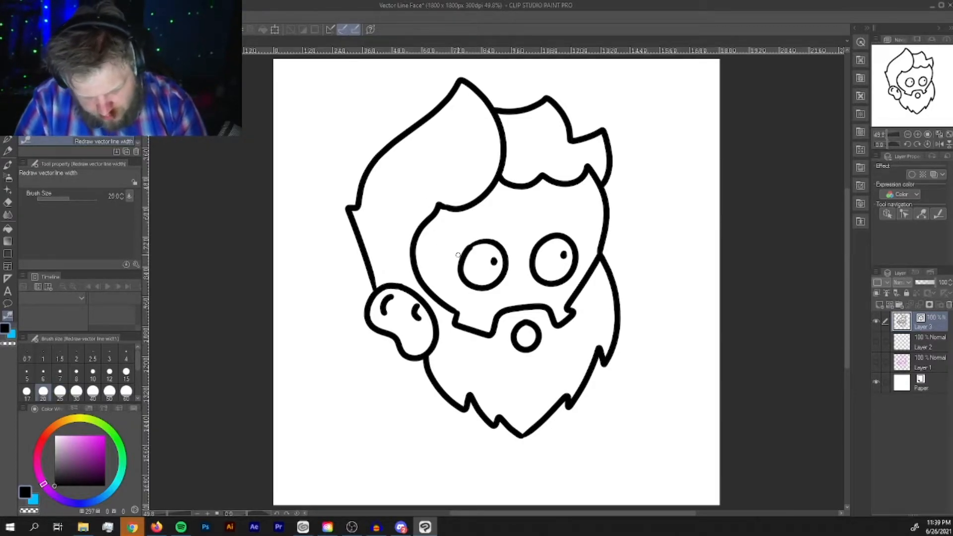
drag(472, 249, 461, 267)
mouse_move(536, 249)
mouse_down()
mouse_move(533, 273)
mouse_move(550, 283)
mouse_move(572, 270)
mouse_move(575, 245)
mouse_move(557, 236)
mouse_move(532, 261)
mouse_move(526, 244)
mouse_move(531, 262)
mouse_move(549, 283)
mouse_move(572, 271)
mouse_move(558, 223)
mouse_move(543, 238)
mouse_up()
key(ctrl+z)
key(ctrl+z)
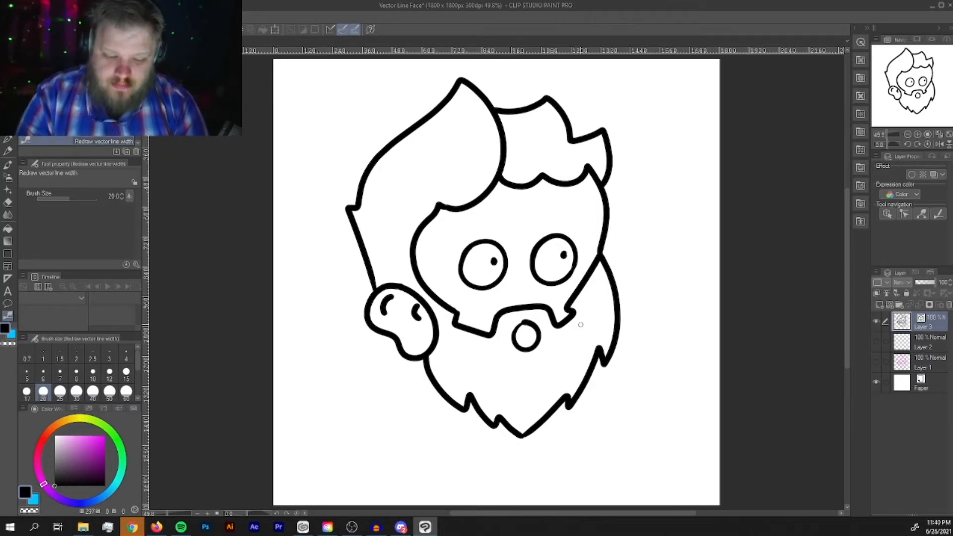
- Thicken the hair's outer left outline from the tip down to the ear with Redraw vector line width at brush size 40
key(bracketright)
key(bracketright)
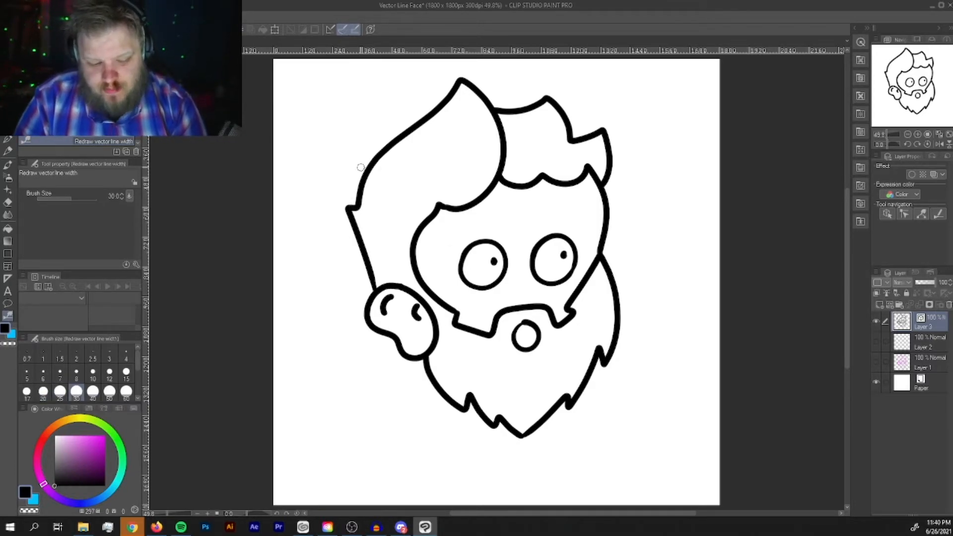
key(bracketright)
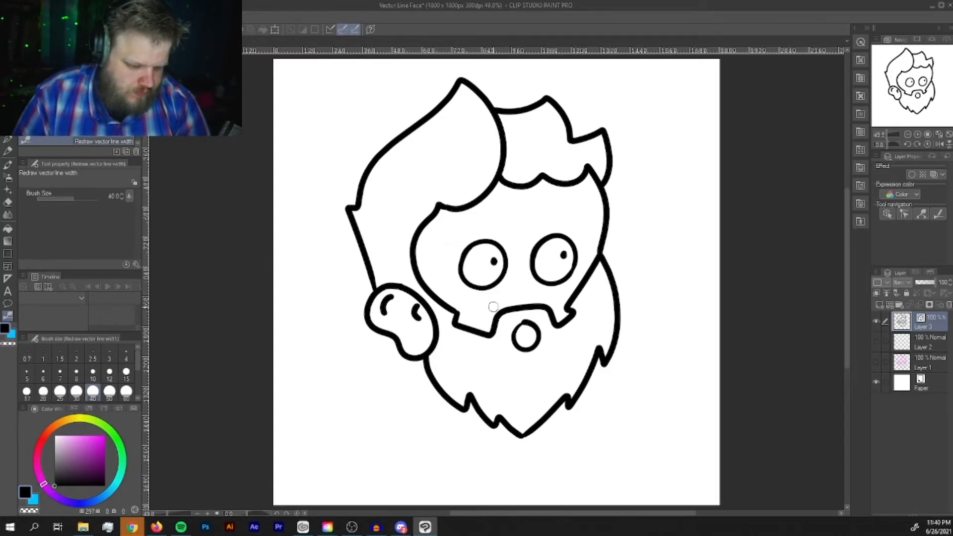
mouse_move(457, 79)
mouse_down()
mouse_move(383, 160)
mouse_move(356, 209)
mouse_up()
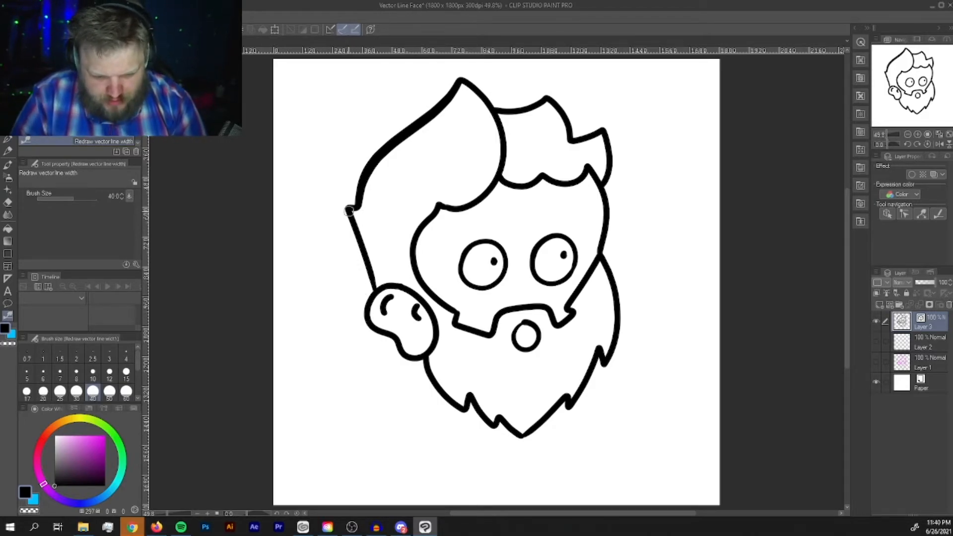
drag(350, 211, 376, 289)
key(ctrl+z)
drag(348, 212, 376, 290)
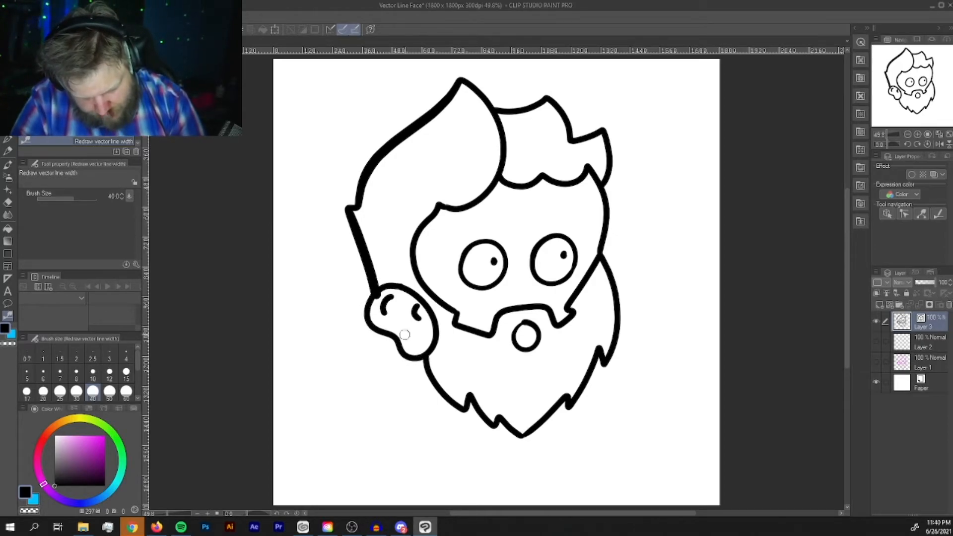
- Thicken the outer edge of the ear down to the earlobe at brush size 40
mouse_move(373, 291)
mouse_down()
mouse_move(370, 327)
mouse_move(421, 359)
mouse_up()
key(ctrl+z)
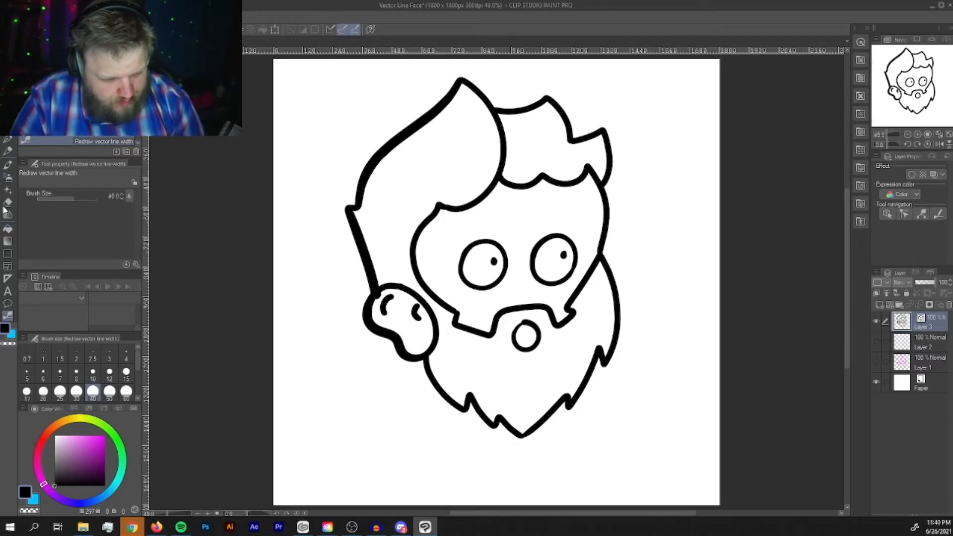
click(8, 202)
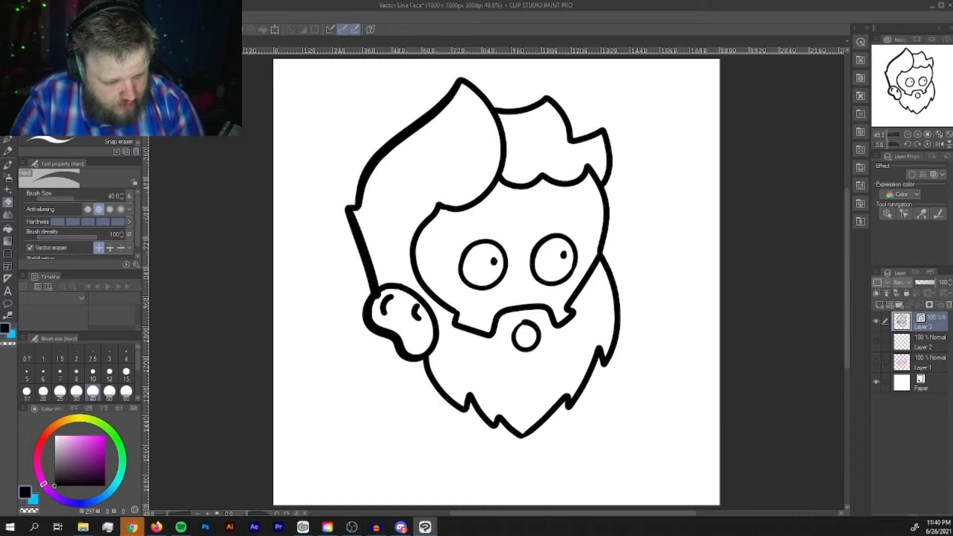
click(75, 100)
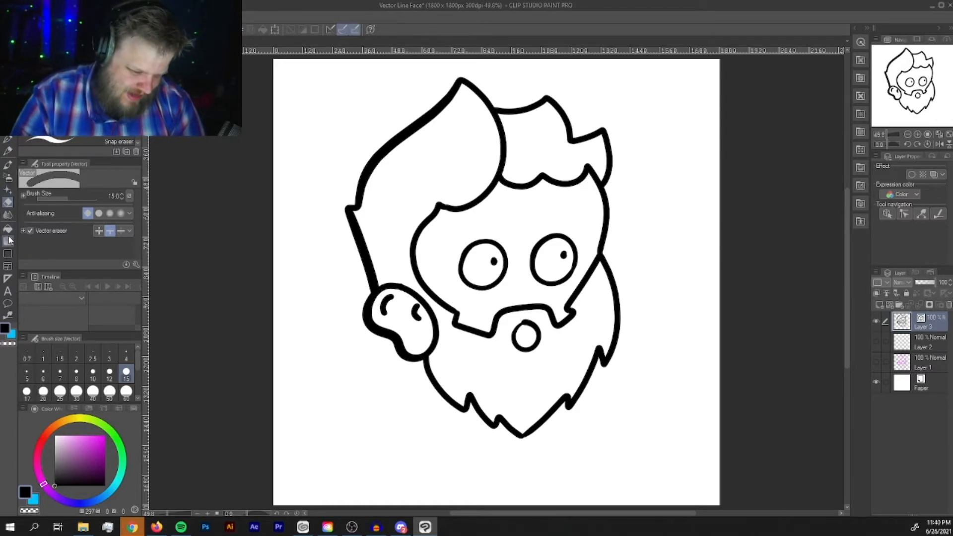
click(8, 316)
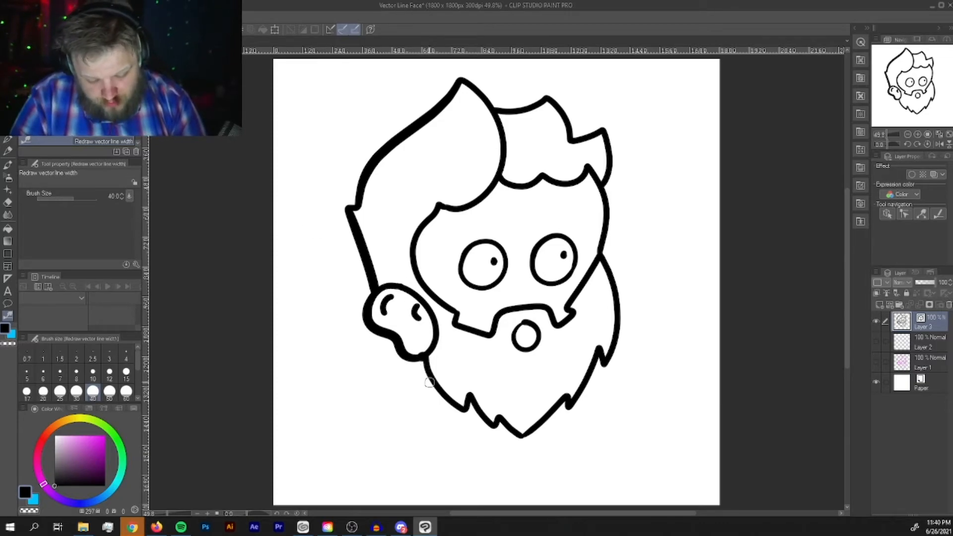
- Thicken the beard's lower left edge from the earlobe to the first spike with Redraw vector line width at brush size 40
mouse_move(426, 357)
mouse_down()
mouse_move(445, 398)
mouse_move(467, 409)
mouse_up()
key(e)
key(ctrl+z)
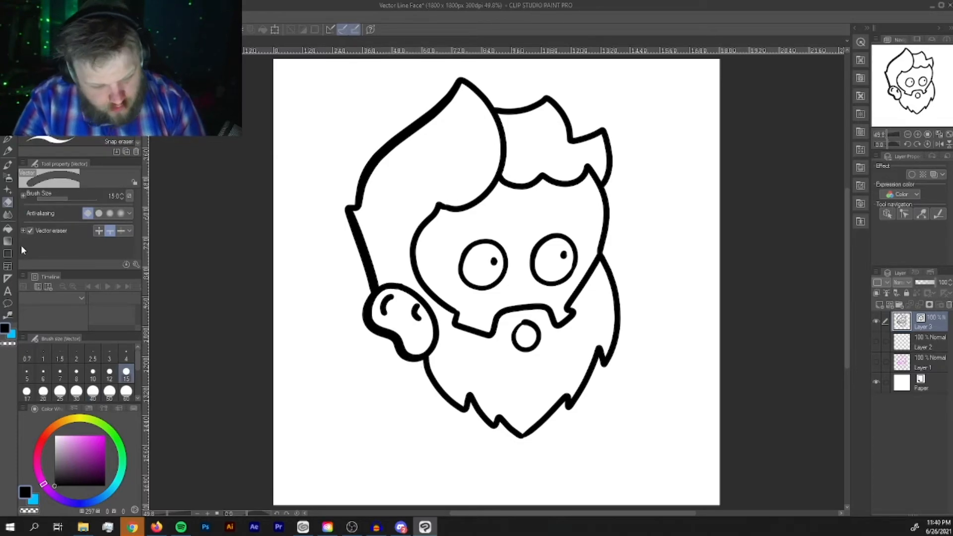
click(8, 316)
mouse_move(422, 358)
mouse_down()
mouse_move(449, 401)
mouse_move(469, 411)
mouse_up()
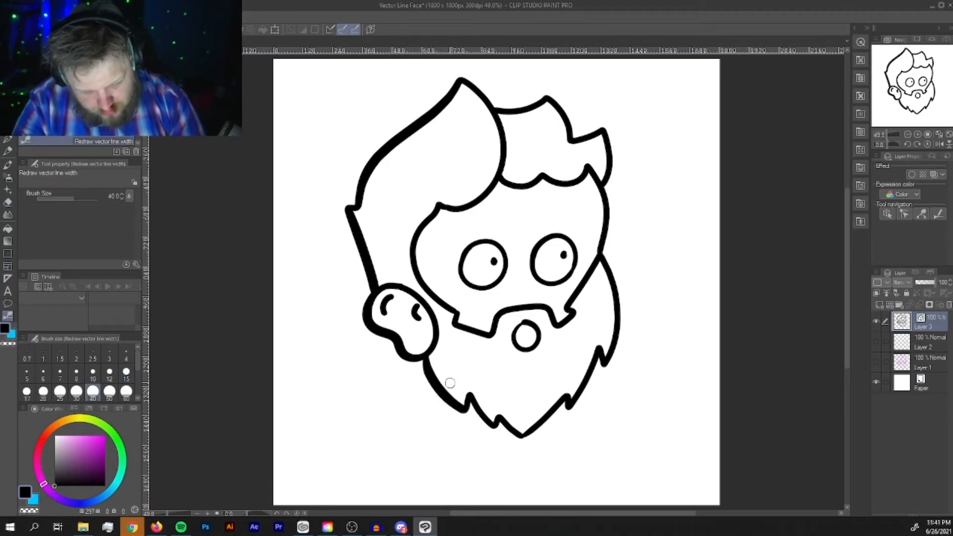